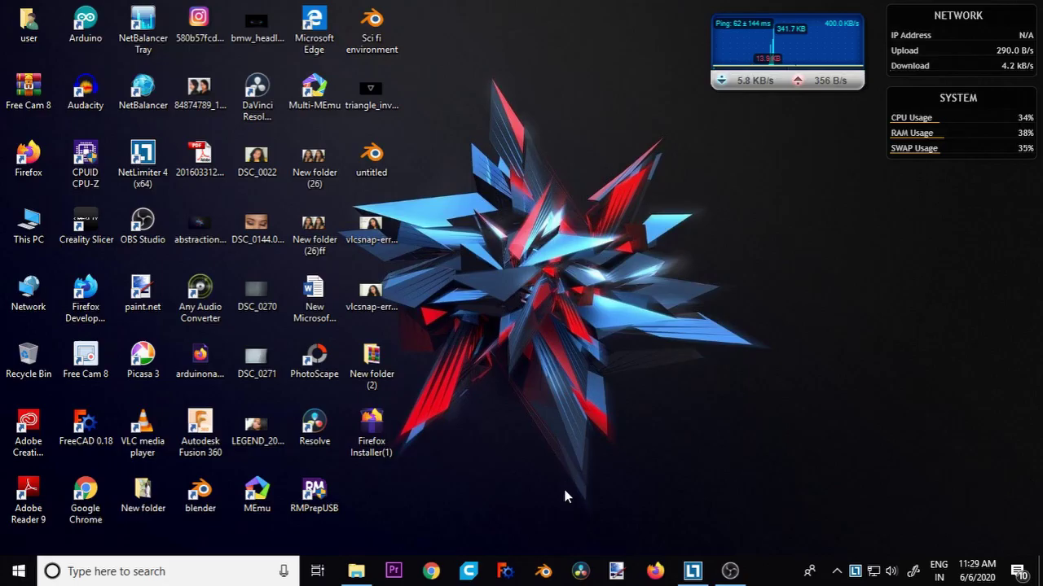
- Launch Blender from the taskbar so the splash screen appears over the default scene
{"action": "left_click", "coordinate": [543, 572]}
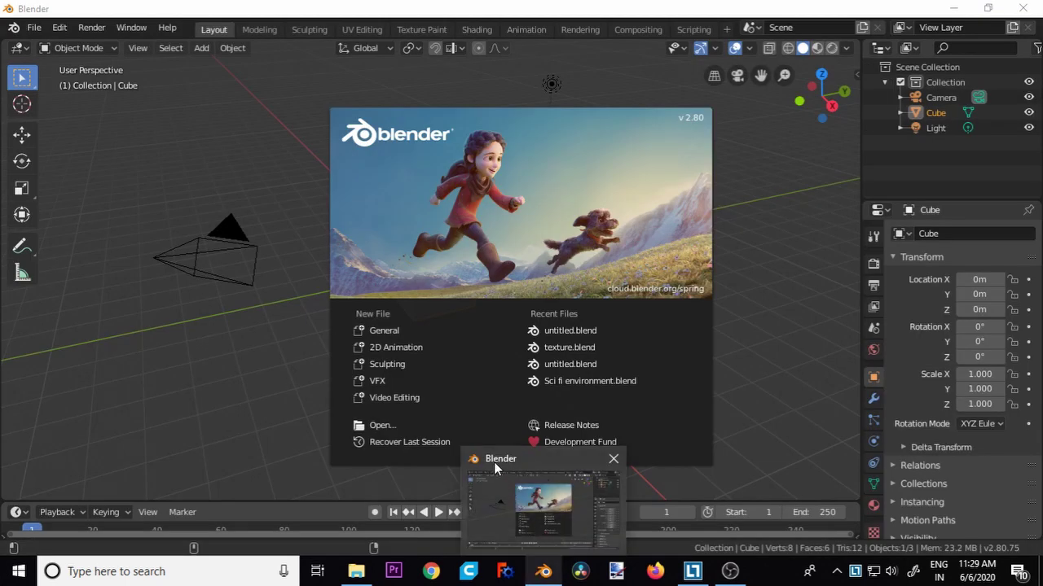
- Dismiss the splash and delete the default camera, light and cube from the scene
{"action": "left_click", "coordinate": [430, 333]}
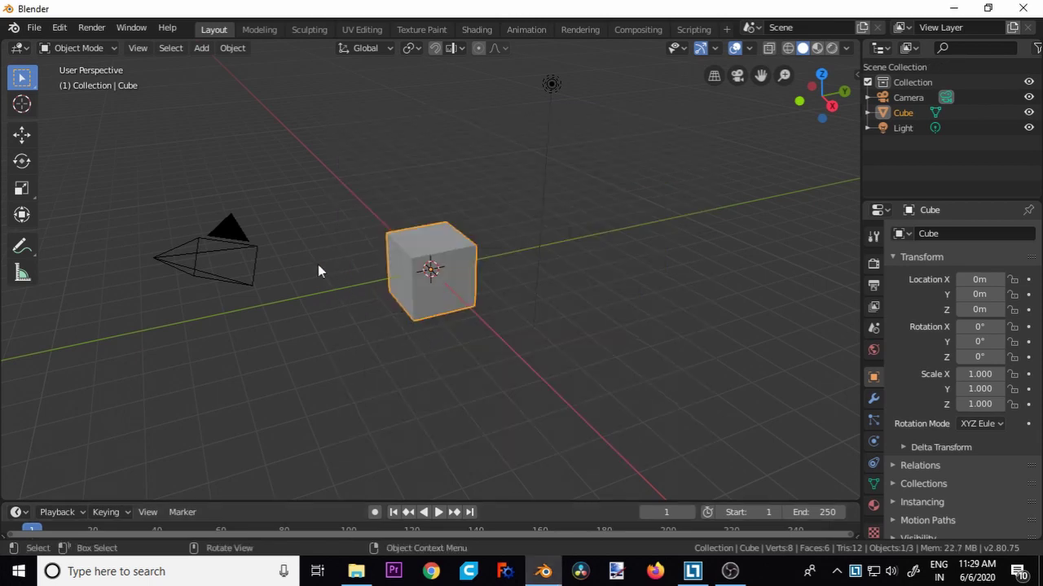
{"action": "left_click", "coordinate": [237, 234]}
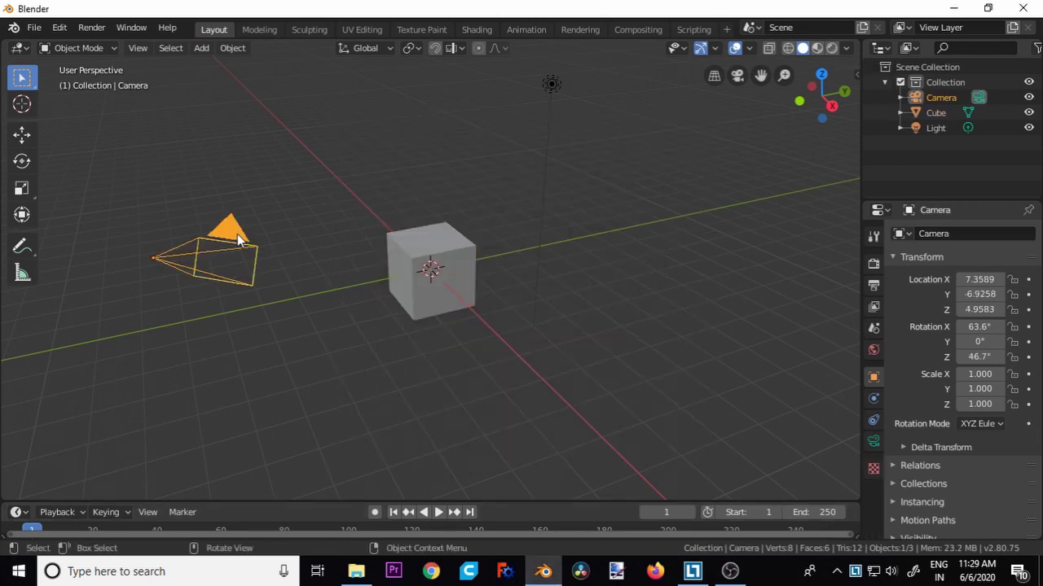
{"action": "right_click", "coordinate": [237, 233]}
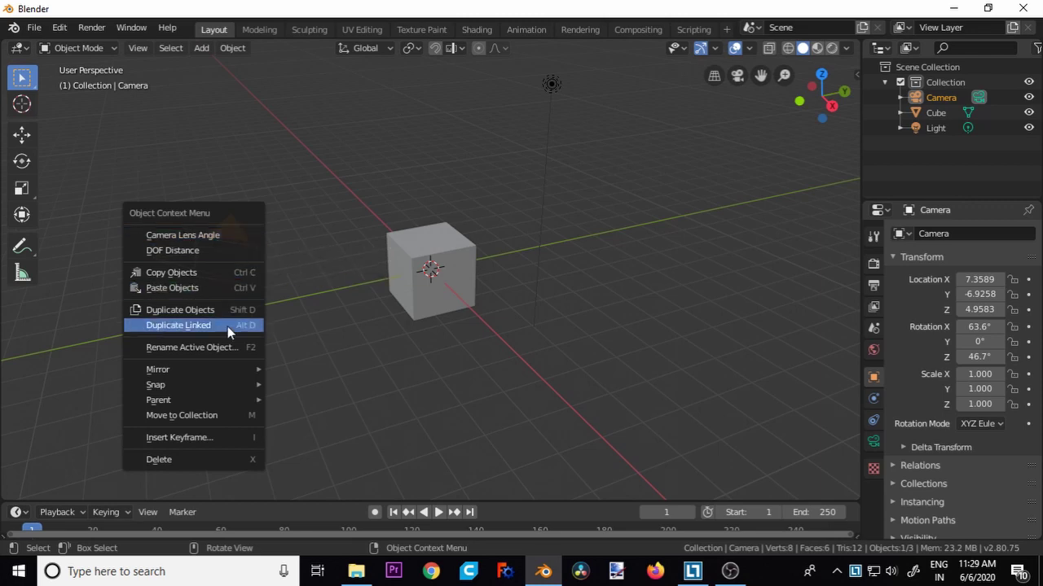
{"action": "left_click", "coordinate": [226, 459]}
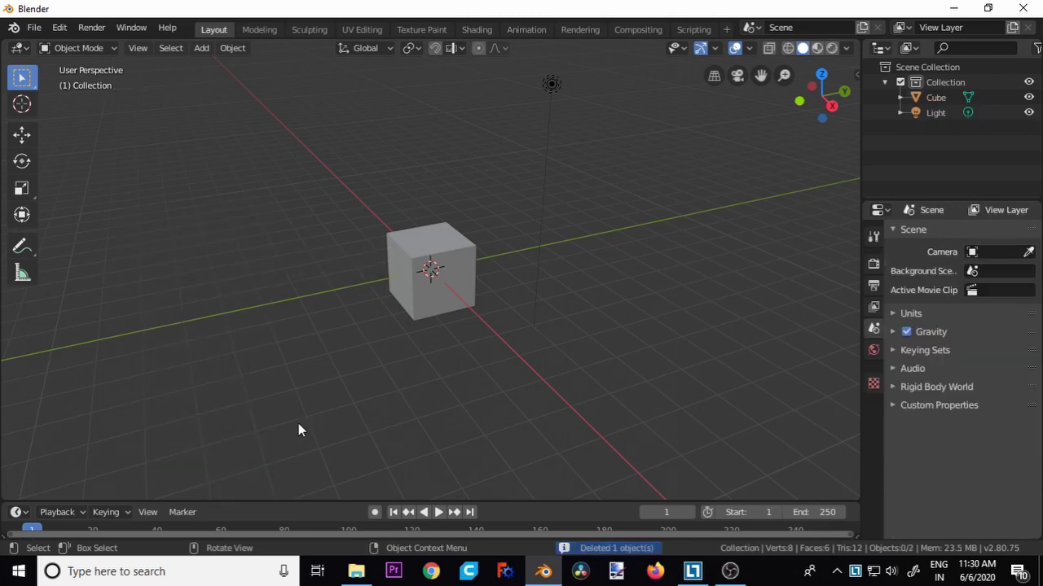
{"action": "left_click", "coordinate": [553, 84]}
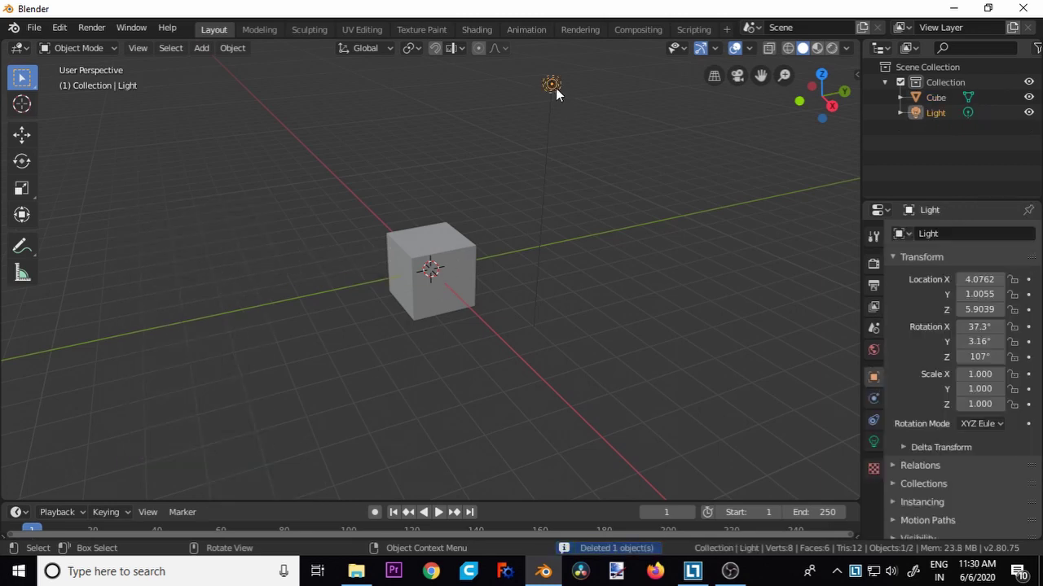
{"action": "right_click", "coordinate": [556, 88]}
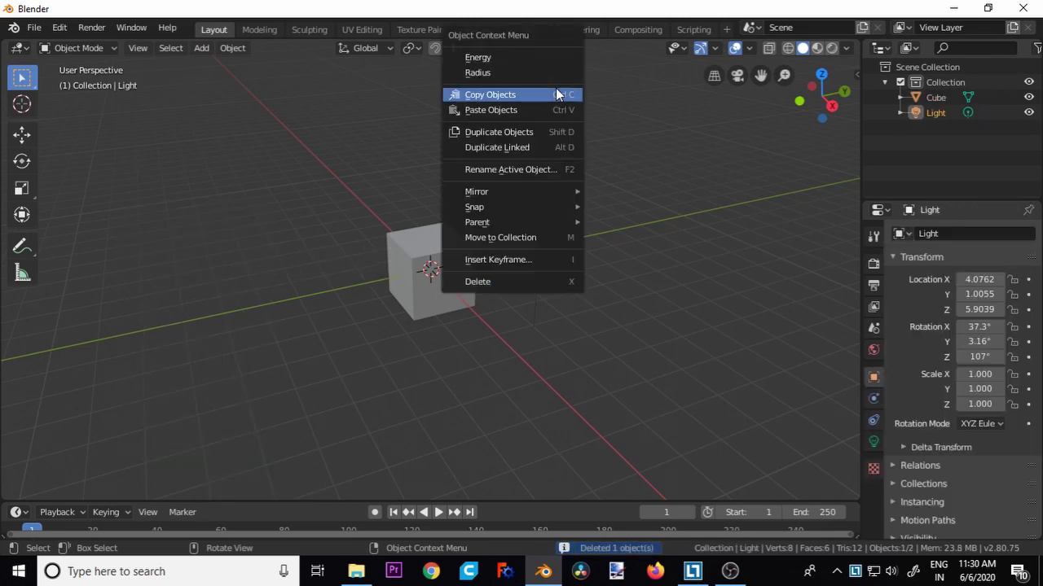
{"action": "left_click", "coordinate": [542, 282]}
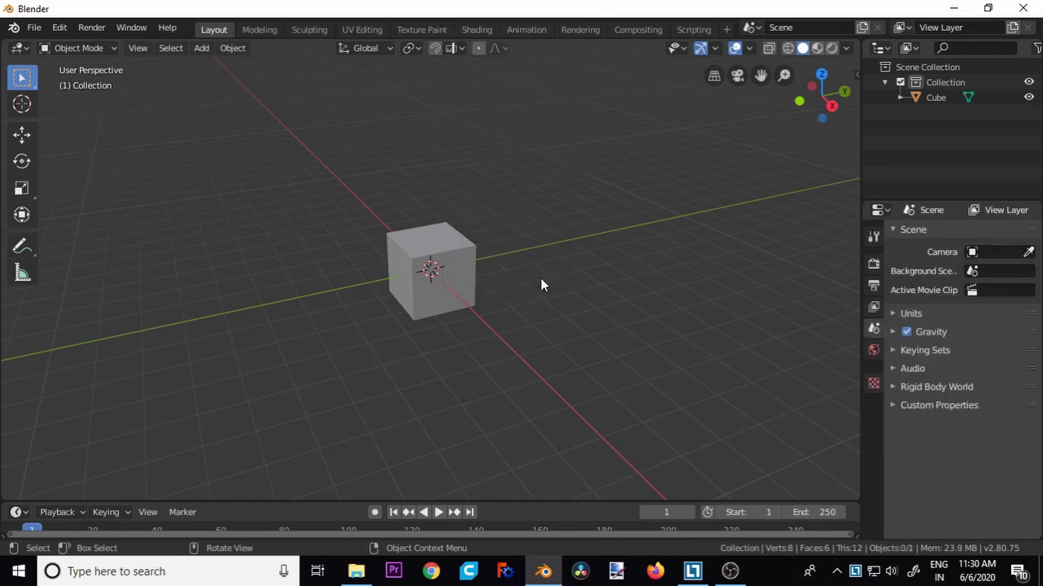
{"action": "left_click", "coordinate": [439, 242]}
{"action": "right_click", "coordinate": [439, 242]}
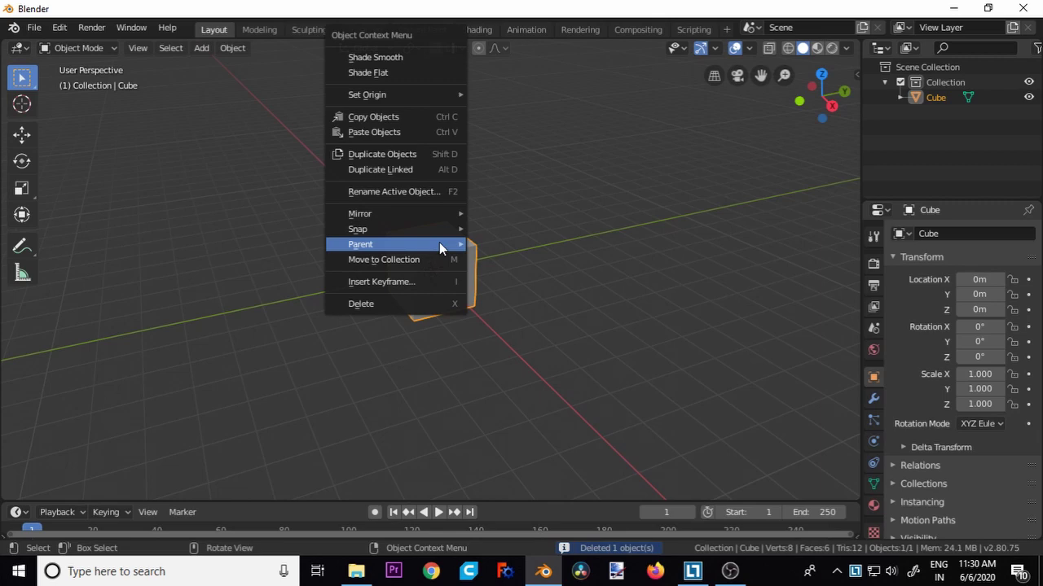
{"action": "left_click", "coordinate": [428, 302]}
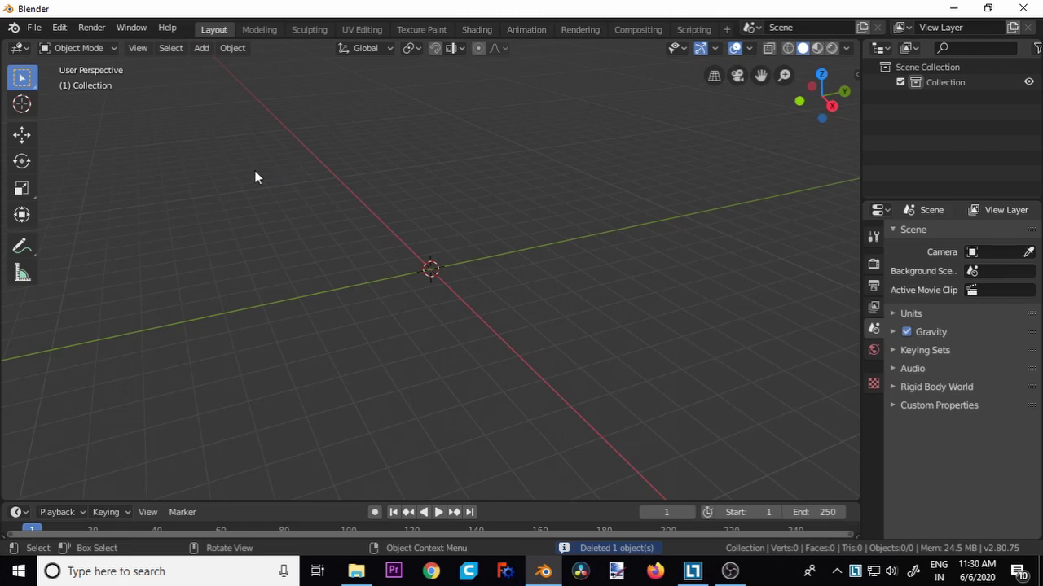
- Start an STL import via File > Import > Stl (.stl)
{"action": "left_click", "coordinate": [32, 30]}
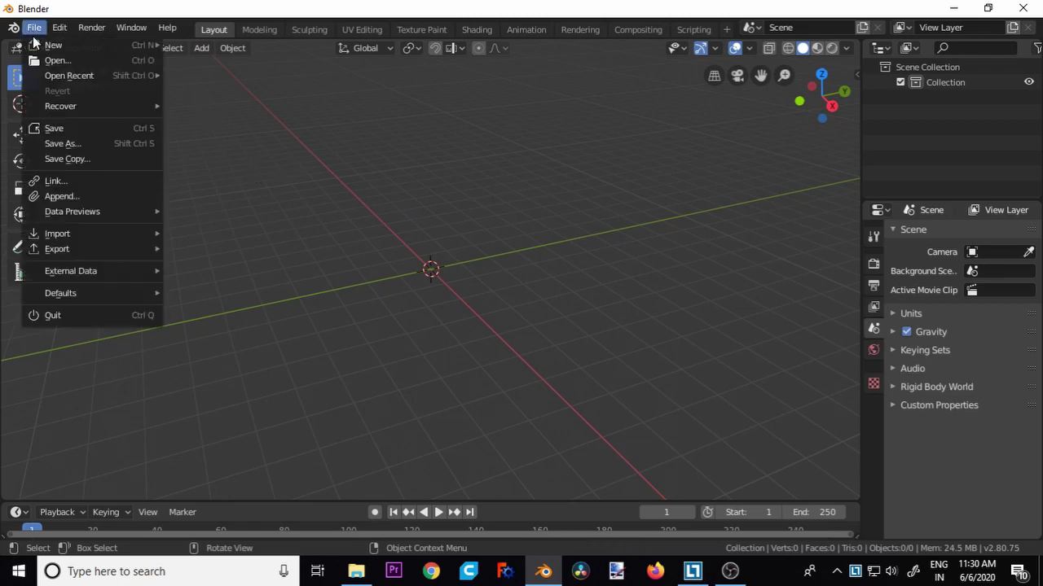
{"action": "mouse_move", "coordinate": [106, 234]}
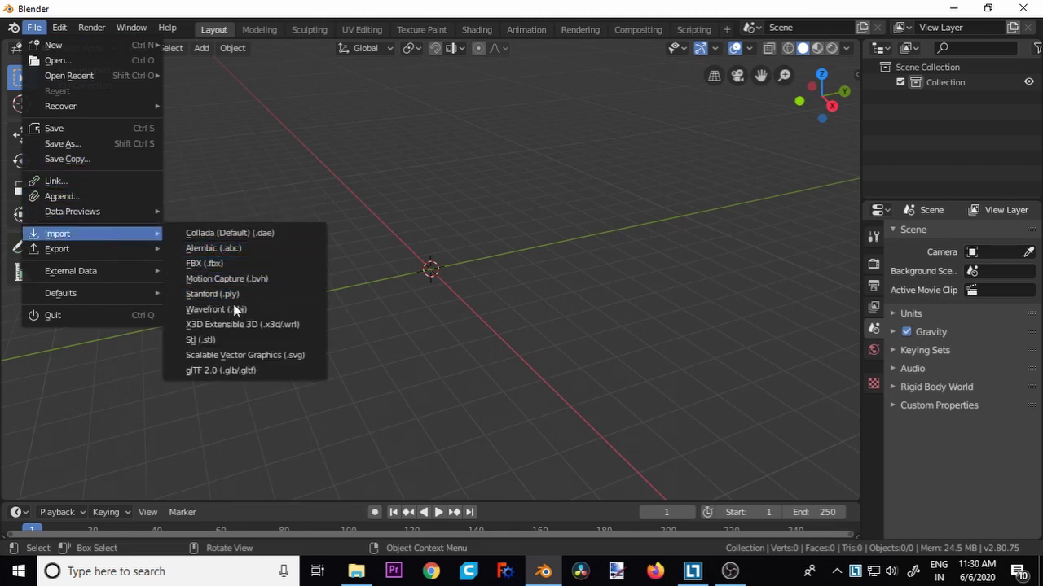
{"action": "left_click", "coordinate": [252, 342]}
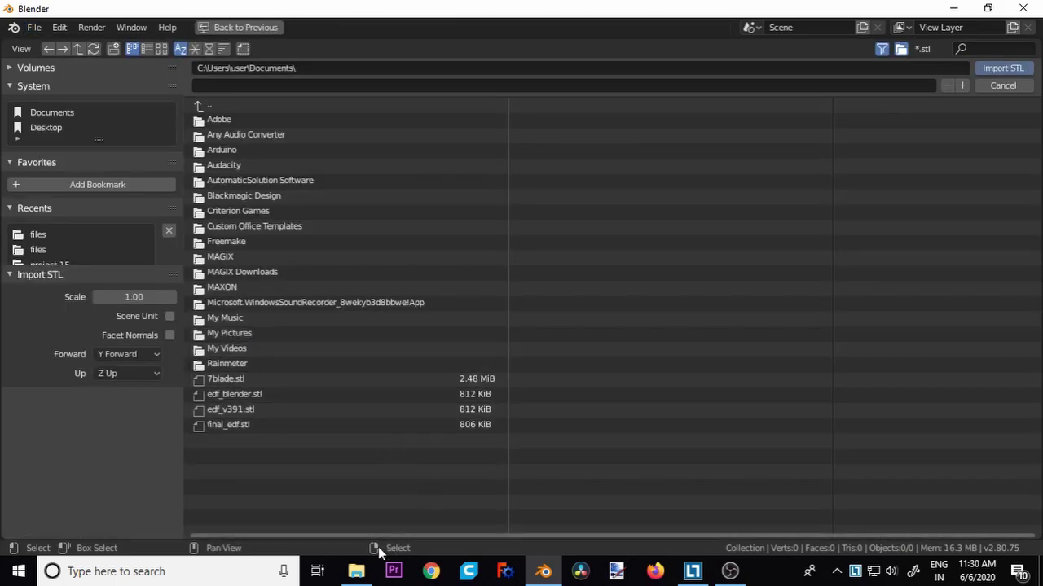
- Copy the folder path D:\Borocade TV\New folder from File Explorer, then return to Blender
{"action": "mouse_move", "coordinate": [361, 574]}
{"action": "left_click", "coordinate": [368, 507]}
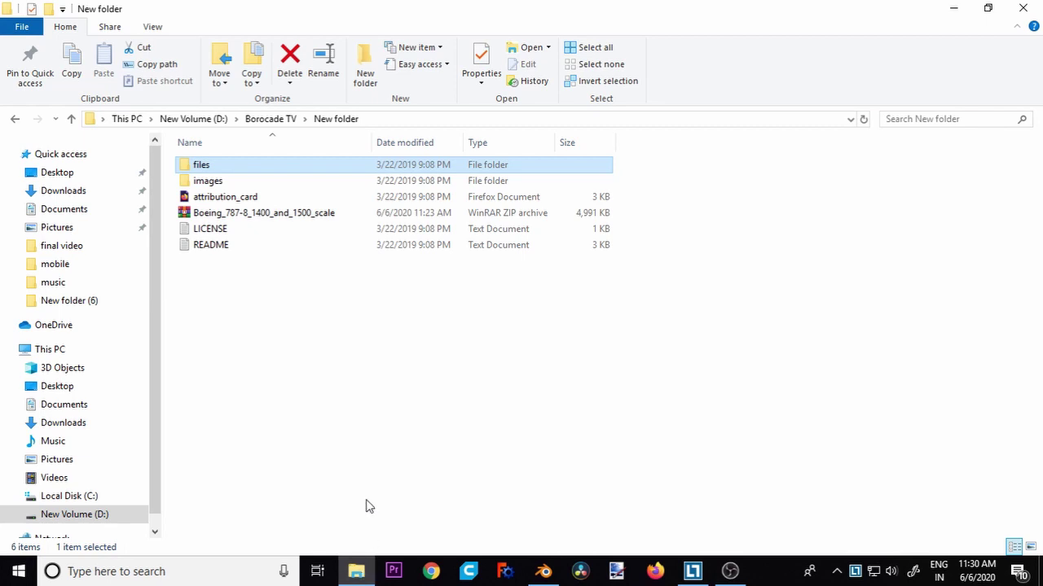
{"action": "left_click", "coordinate": [388, 120]}
{"action": "right_click", "coordinate": [197, 120]}
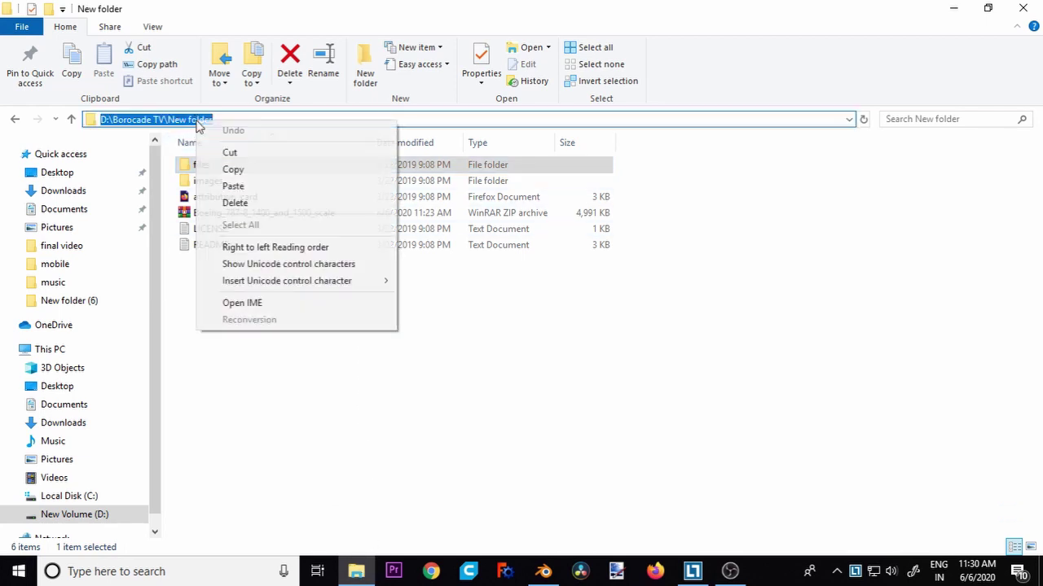
{"action": "left_click", "coordinate": [230, 170]}
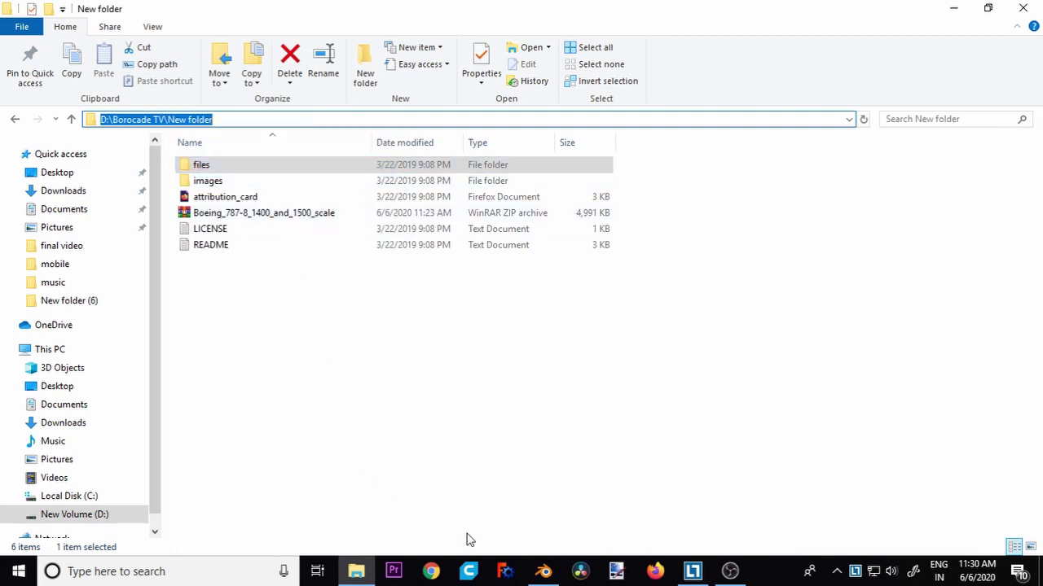
{"action": "left_click", "coordinate": [539, 573]}
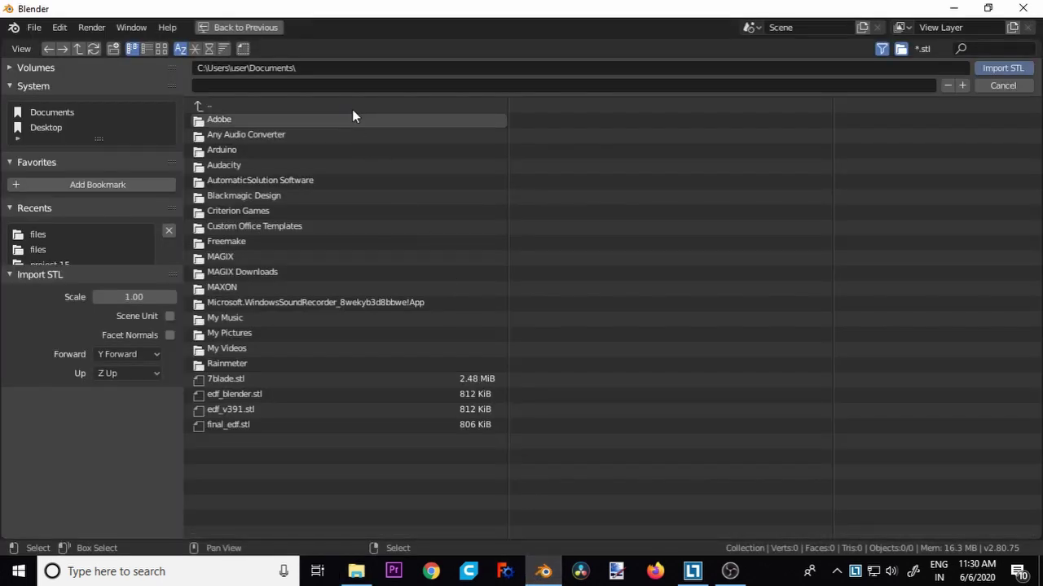
- Paste the copied path into the import browser and import Chunky_787-8_complete.stl from the 'files' folder
{"action": "left_click", "coordinate": [322, 64]}
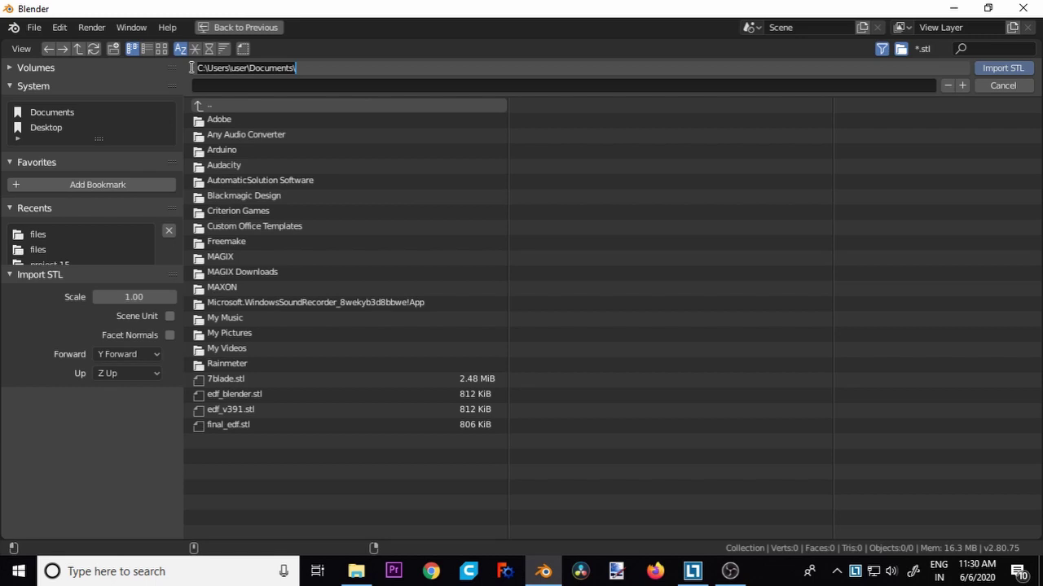
{"action": "key", "text": "Return"}
{"action": "left_click", "coordinate": [310, 68]}
{"action": "key", "text": "ctrl+v"}
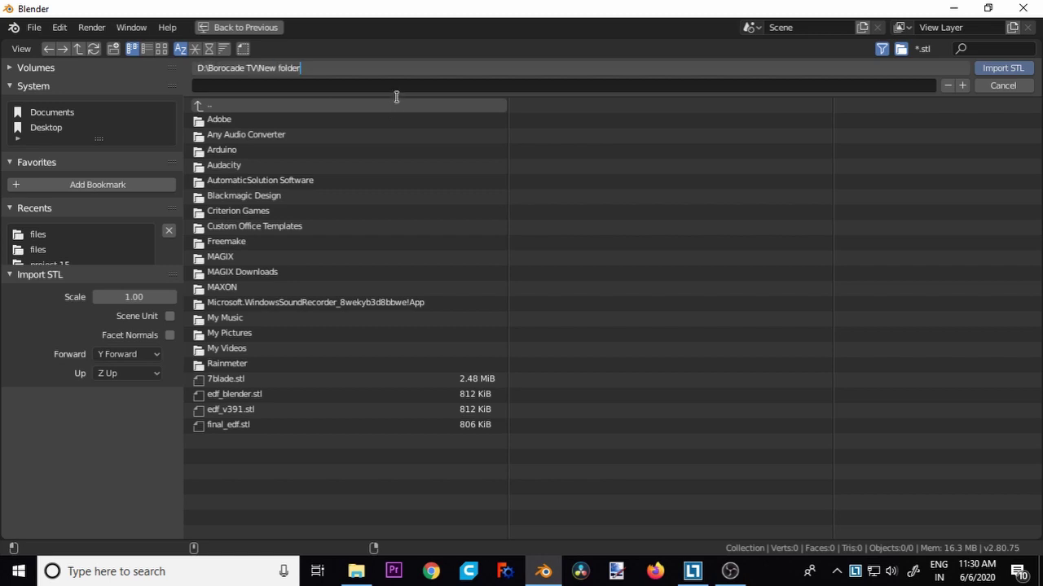
{"action": "key", "text": "Return"}
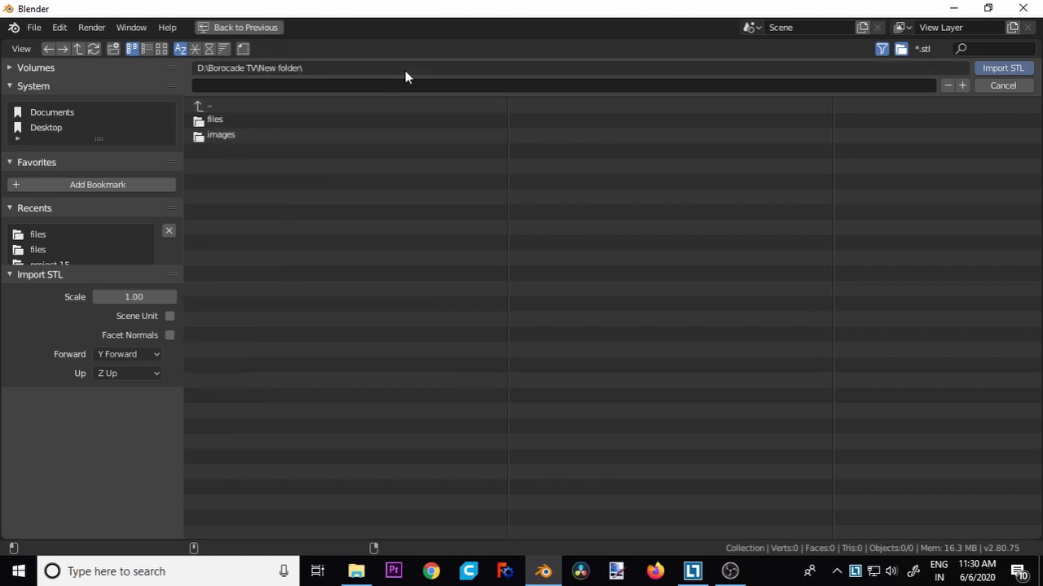
{"action": "double_click", "coordinate": [271, 119]}
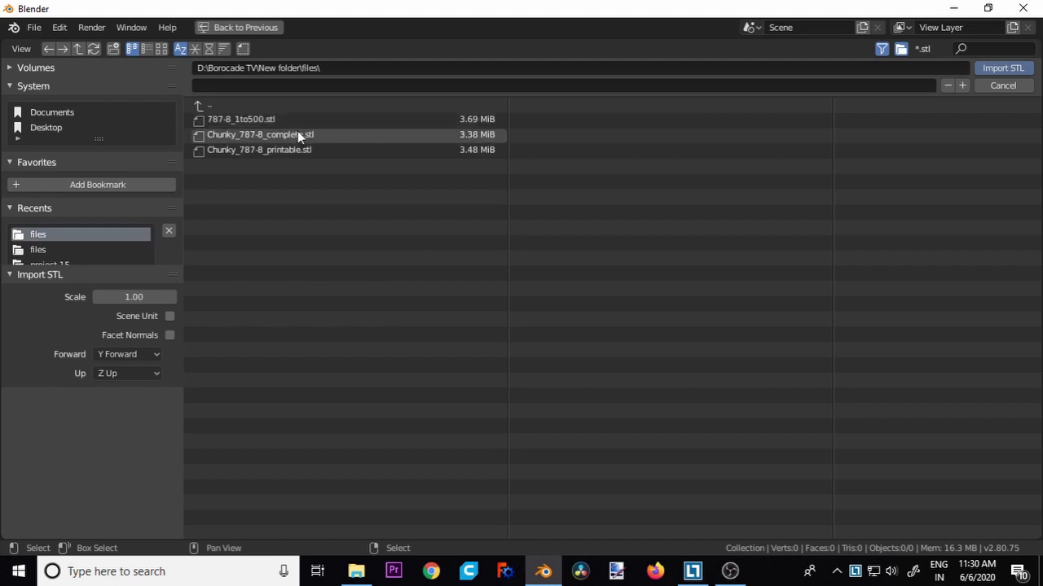
{"action": "left_click", "coordinate": [303, 140]}
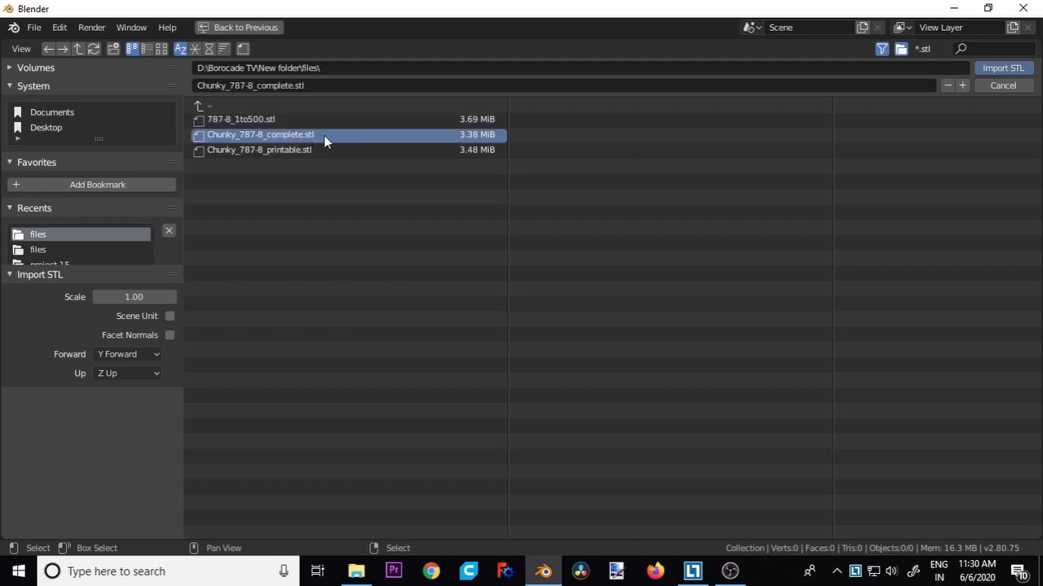
{"action": "left_click", "coordinate": [992, 70]}
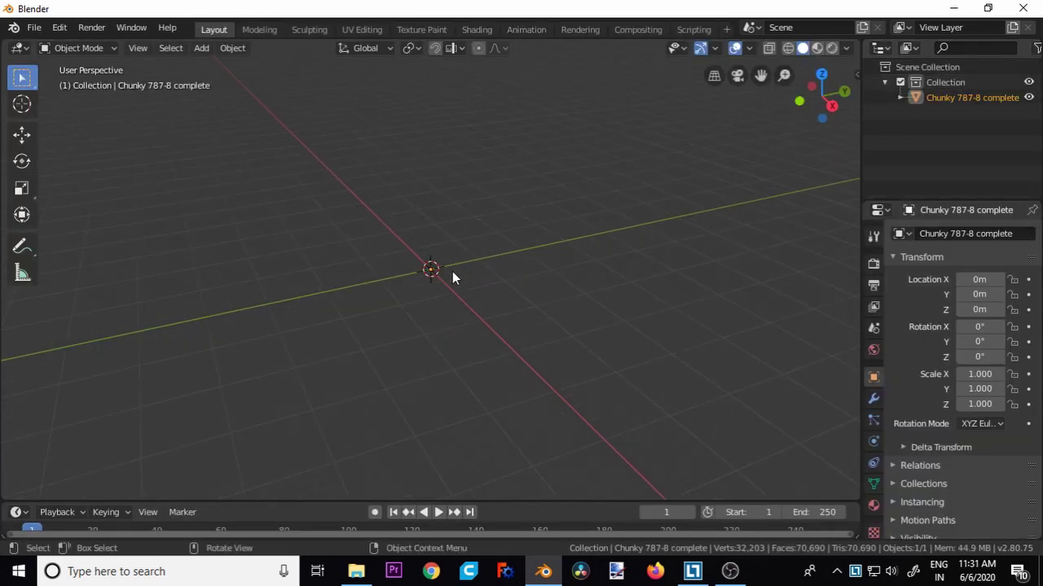
- Zoom, pan and orbit the view to look straight down on the whole 787
{"action": "scroll", "coordinate": [454, 278], "scroll_direction": "down", "scroll_amount": 6}
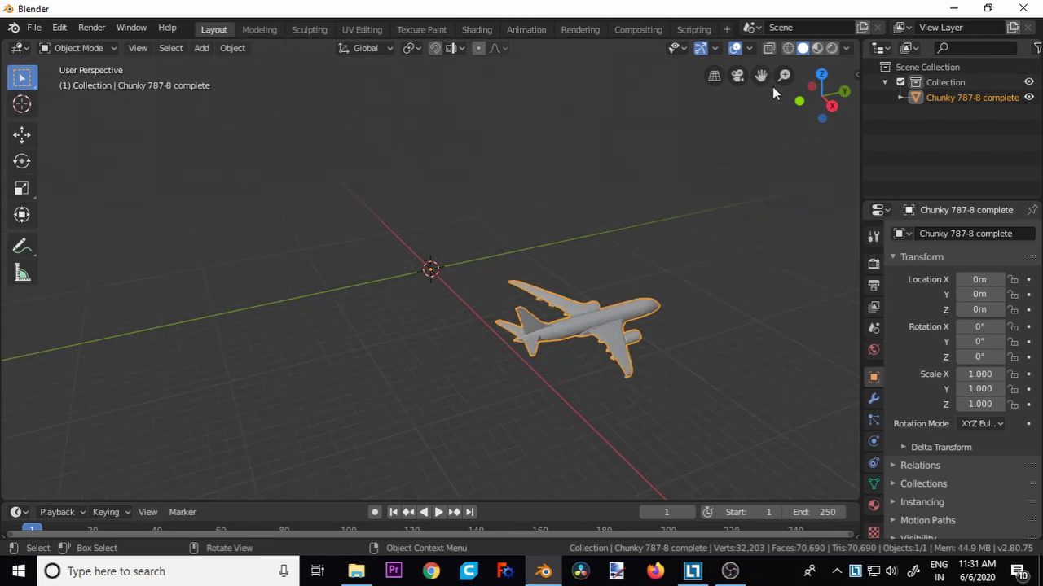
{"action": "mouse_move", "coordinate": [759, 79]}
{"action": "left_mouse_down"}
{"action": "mouse_move", "coordinate": [656, 88]}
{"action": "mouse_move", "coordinate": [567, 46]}
{"action": "mouse_move", "coordinate": [600, 16]}
{"action": "mouse_move", "coordinate": [745, 107]}
{"action": "mouse_move", "coordinate": [578, 148]}
{"action": "mouse_move", "coordinate": [515, 16]}
{"action": "mouse_move", "coordinate": [752, 23]}
{"action": "mouse_move", "coordinate": [671, 140]}
{"action": "mouse_move", "coordinate": [624, 80]}
{"action": "mouse_move", "coordinate": [664, 66]}
{"action": "mouse_move", "coordinate": [773, 81]}
{"action": "left_mouse_up"}
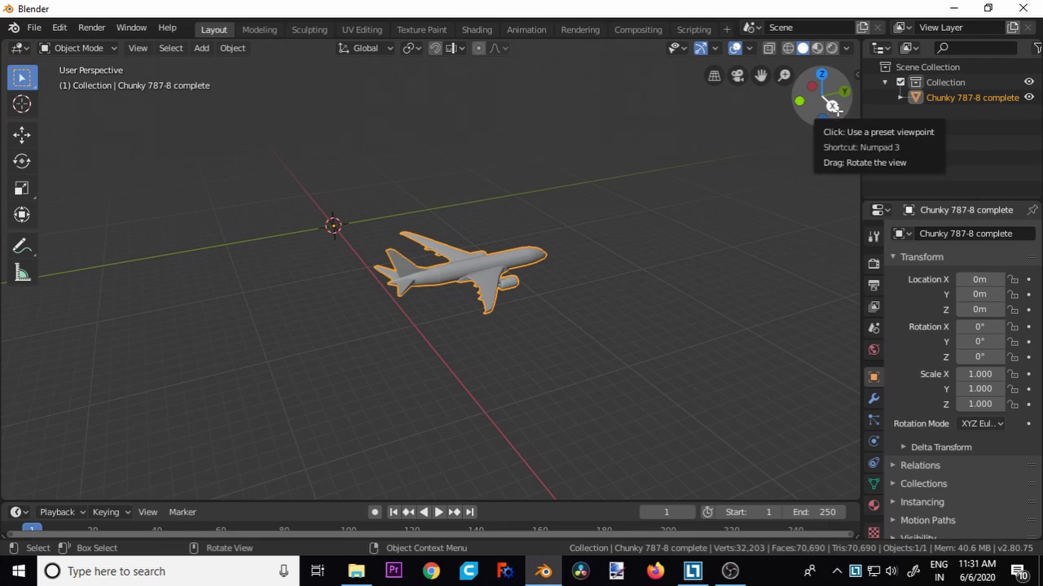
{"action": "left_click_drag", "start_coordinate": [833, 107], "coordinate": [845, 124]}
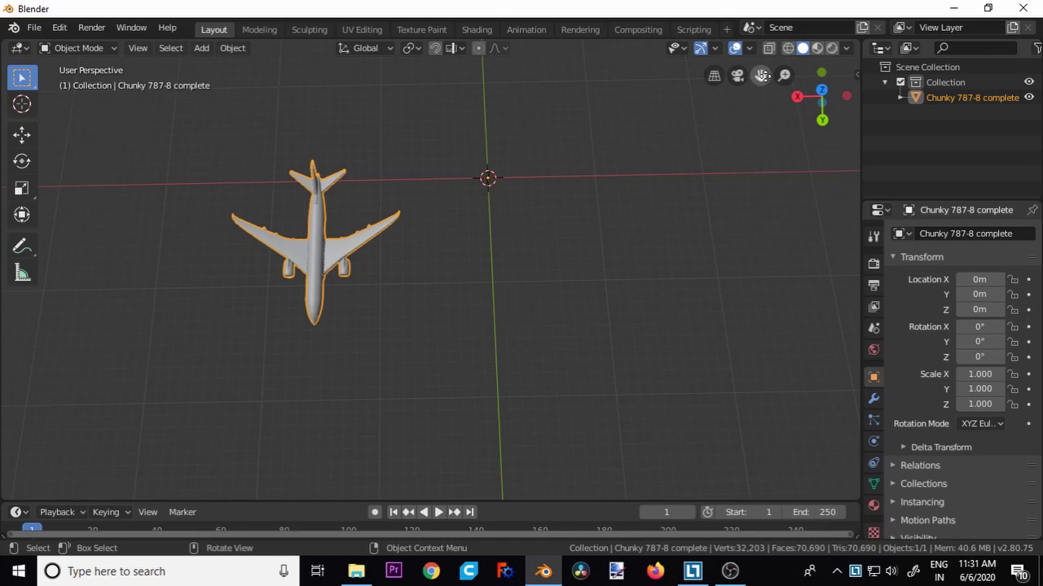
{"action": "left_click_drag", "start_coordinate": [759, 75], "coordinate": [889, 78]}
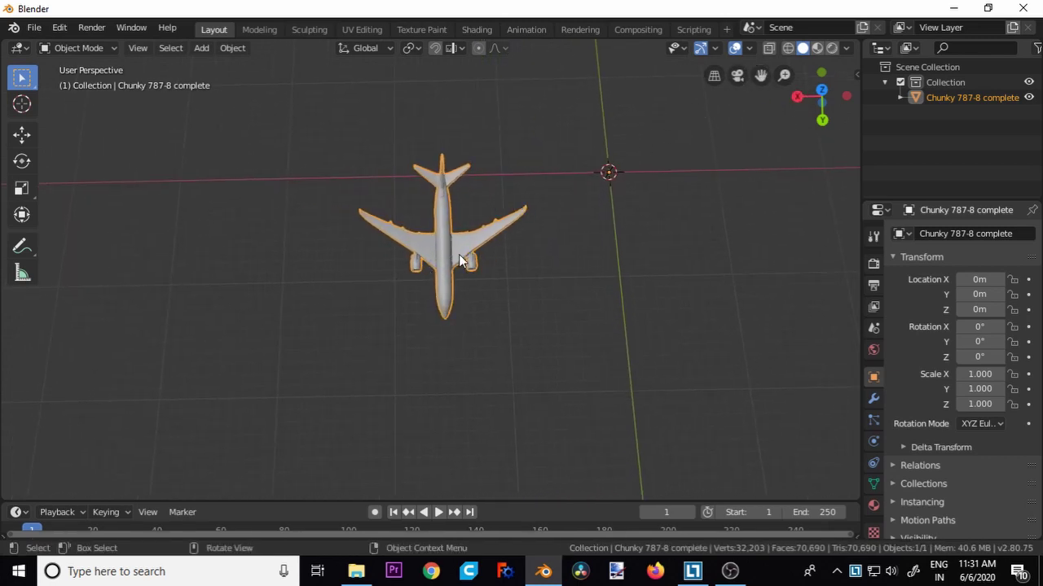
- Scale the airplane uniformly with the Scale tool to 1.481 on all three axes
{"action": "left_click", "coordinate": [22, 189]}
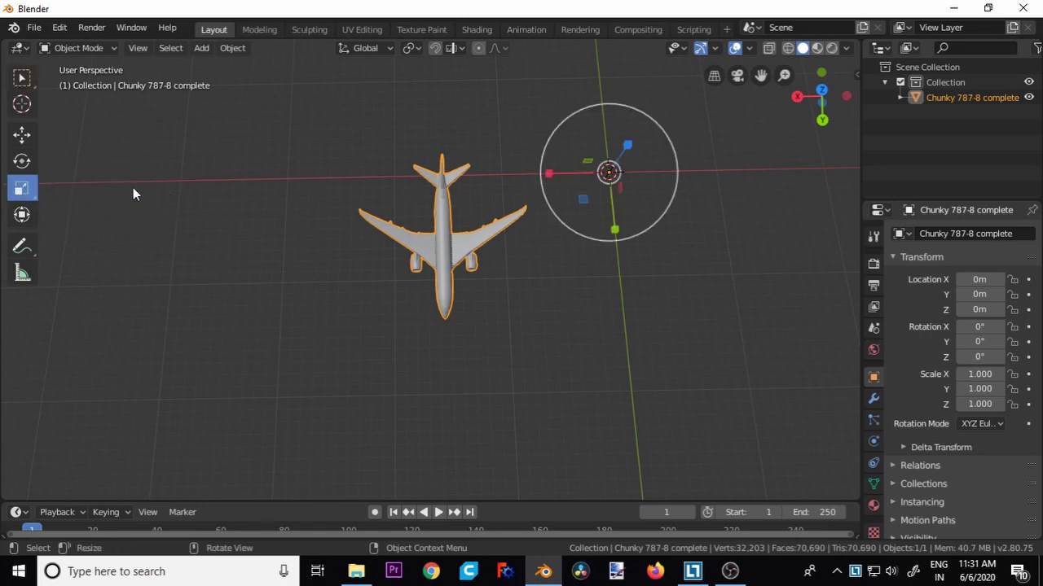
{"action": "scroll", "coordinate": [570, 215], "scroll_direction": "up", "scroll_amount": 3}
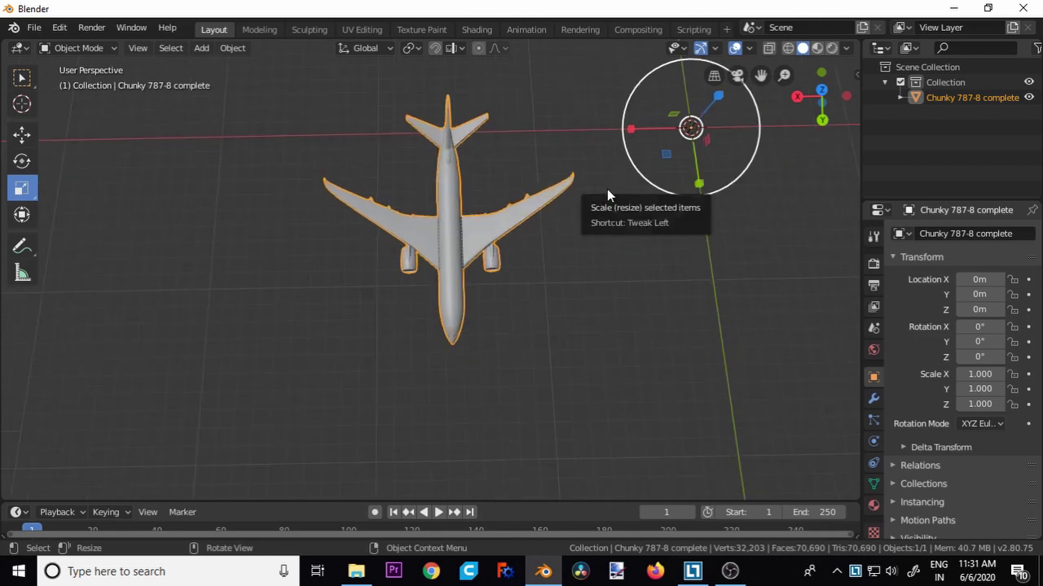
{"action": "left_click_drag", "start_coordinate": [760, 75], "coordinate": [683, 126]}
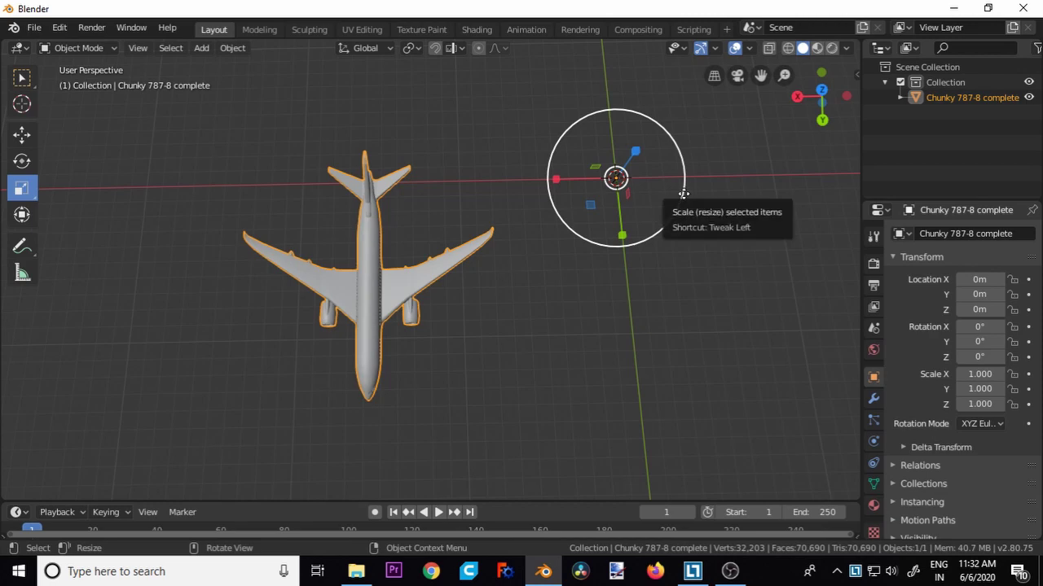
{"action": "left_click_drag", "start_coordinate": [683, 194], "coordinate": [729, 198]}
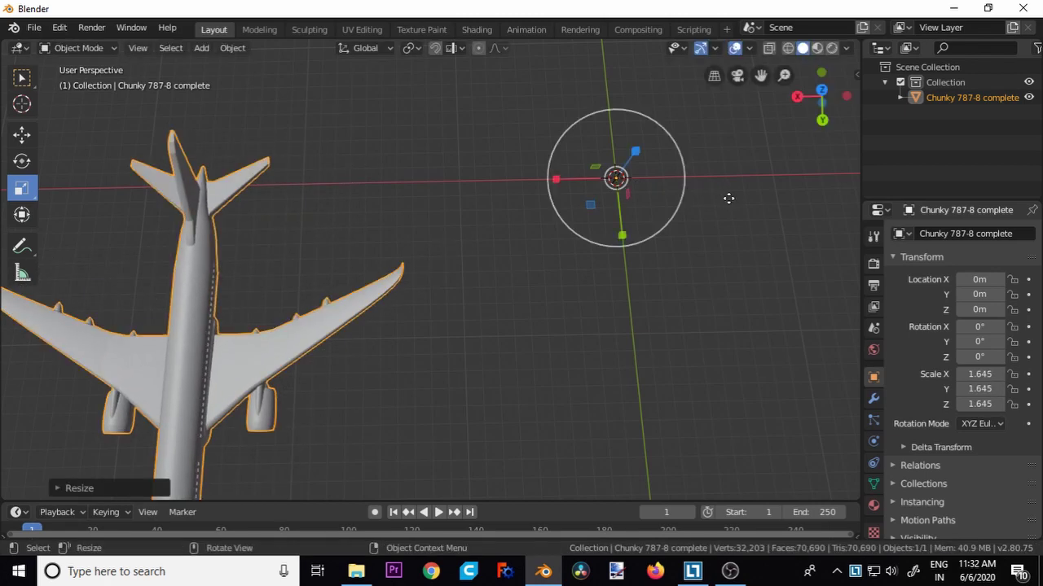
{"action": "scroll", "coordinate": [634, 212], "scroll_direction": "down", "scroll_amount": 6}
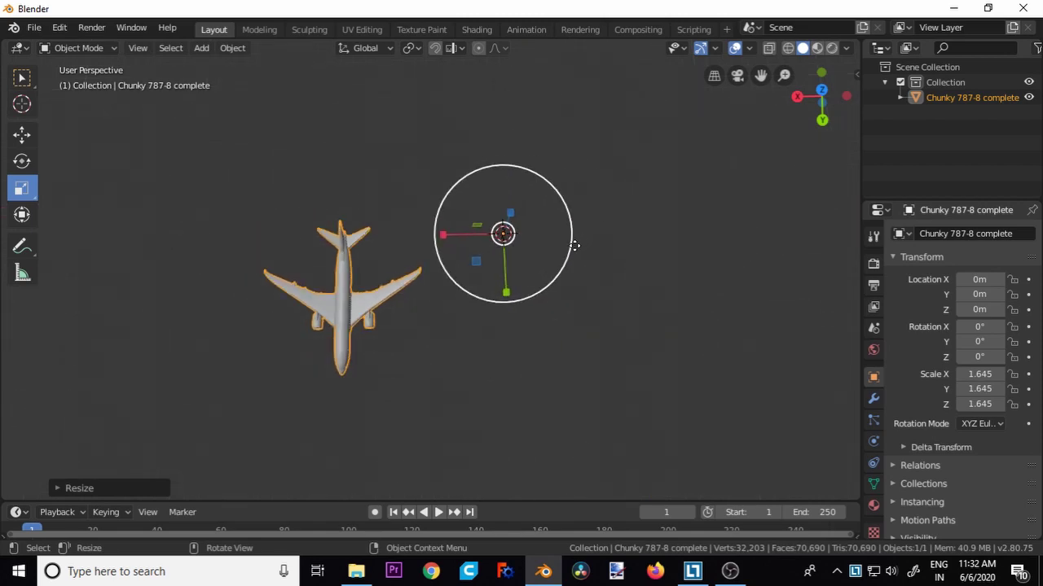
{"action": "left_click_drag", "start_coordinate": [579, 239], "coordinate": [548, 235]}
{"action": "scroll", "coordinate": [500, 224], "scroll_direction": "up", "scroll_amount": 3}
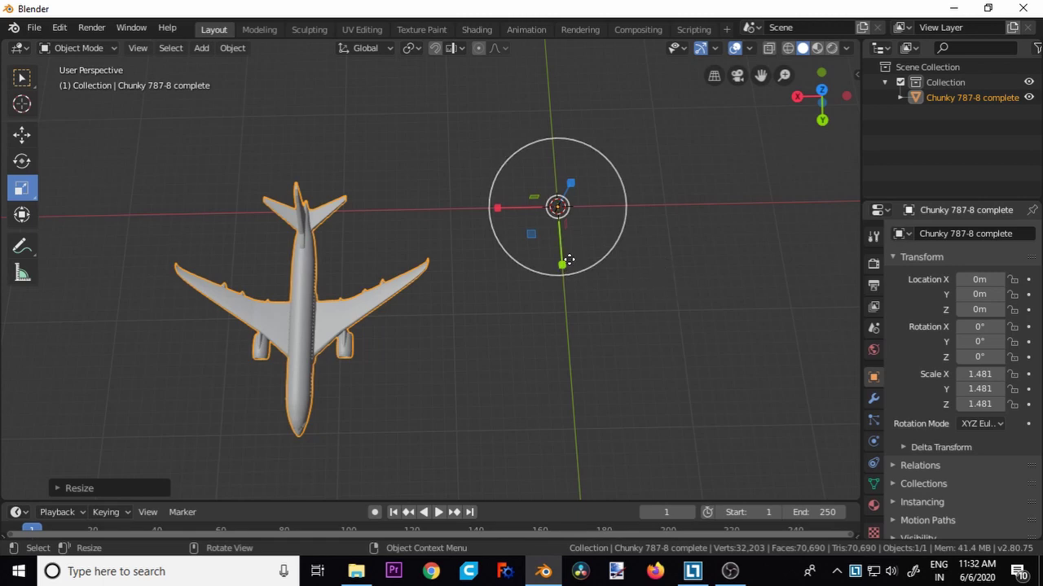
- Scale the airplane along Y to 1.594 and along X to 1.521
{"action": "left_click_drag", "start_coordinate": [562, 265], "coordinate": [554, 317]}
{"action": "scroll", "coordinate": [554, 318], "scroll_direction": "down", "scroll_amount": 3}
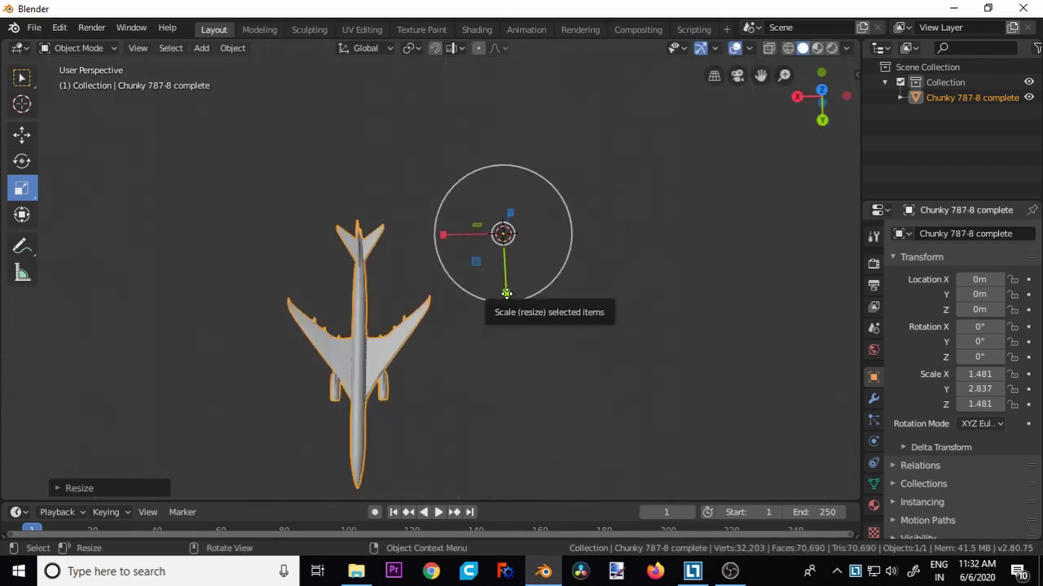
{"action": "left_click_drag", "start_coordinate": [506, 293], "coordinate": [510, 271]}
{"action": "scroll", "coordinate": [447, 246], "scroll_direction": "up", "scroll_amount": 3}
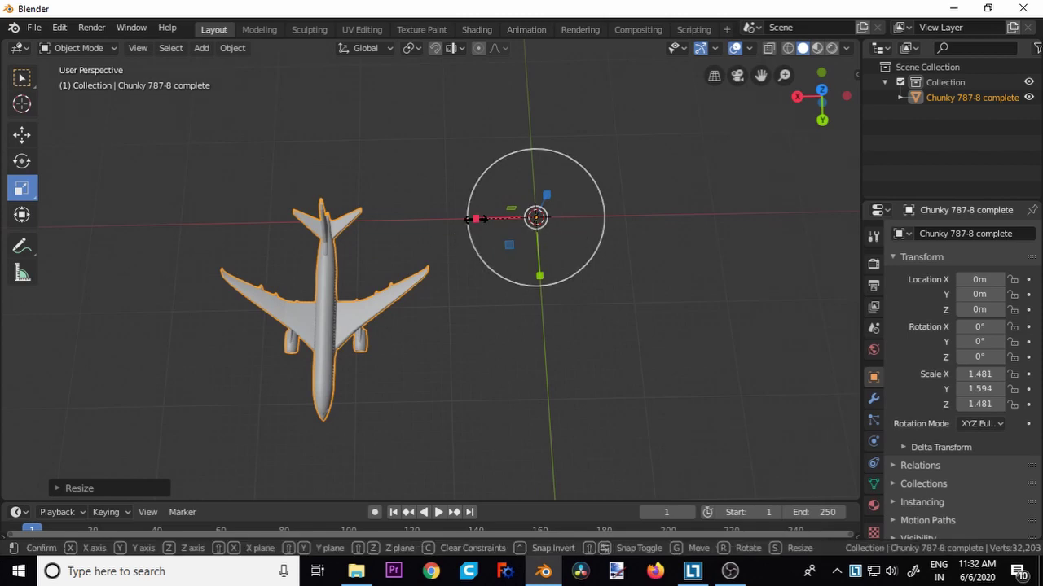
{"action": "left_click_drag", "start_coordinate": [476, 218], "coordinate": [426, 225]}
{"action": "scroll", "coordinate": [425, 224], "scroll_direction": "down", "scroll_amount": 1}
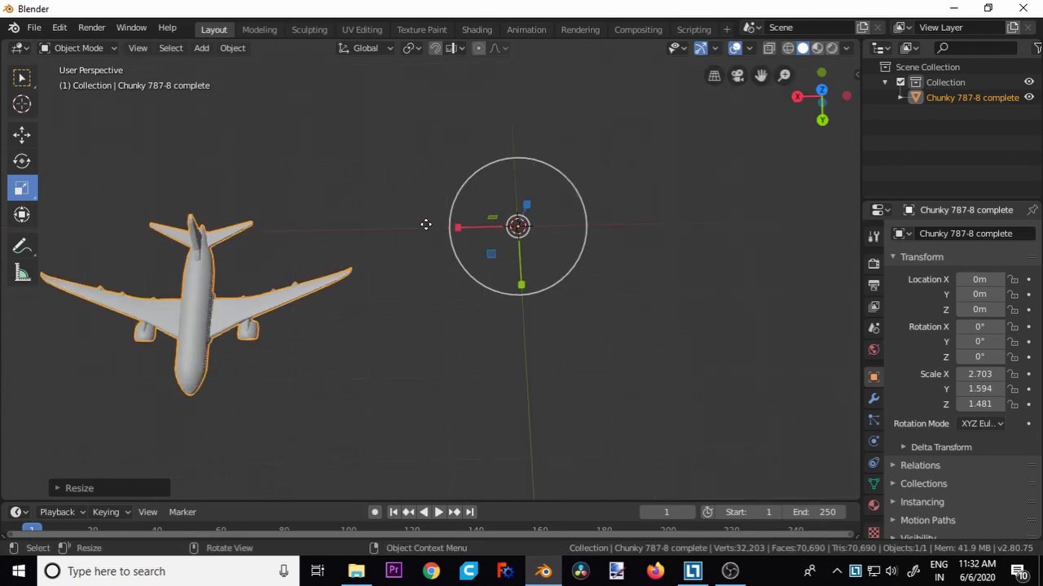
{"action": "scroll", "coordinate": [425, 225], "scroll_direction": "up", "scroll_amount": 1}
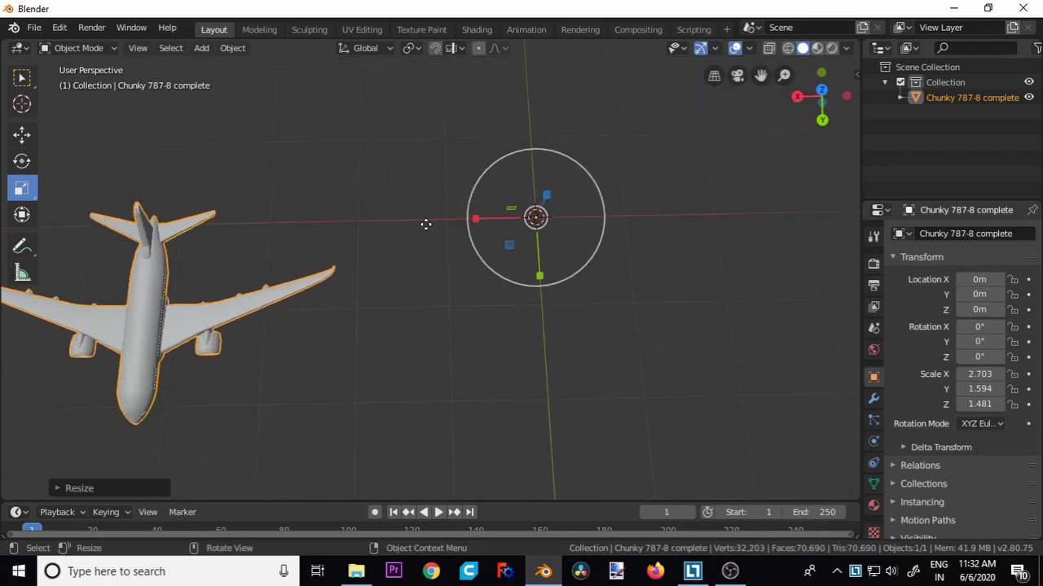
{"action": "scroll", "coordinate": [426, 225], "scroll_direction": "down", "scroll_amount": 1}
{"action": "left_click_drag", "start_coordinate": [457, 227], "coordinate": [484, 229]}
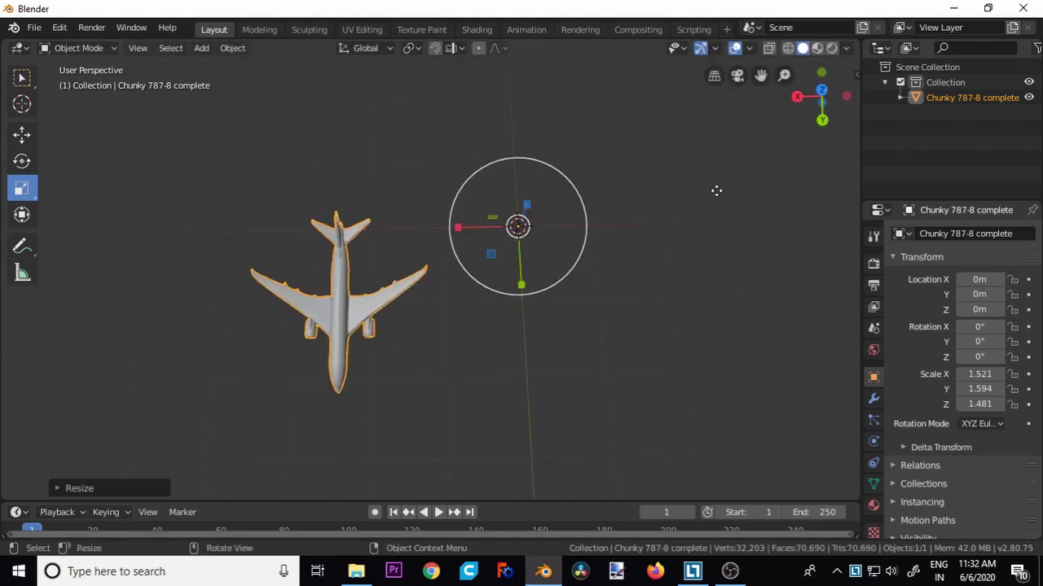
- Orbit to reach the blue handle and set the airplane's Z scale to 1.951
{"action": "left_click_drag", "start_coordinate": [822, 96], "coordinate": [823, 109]}
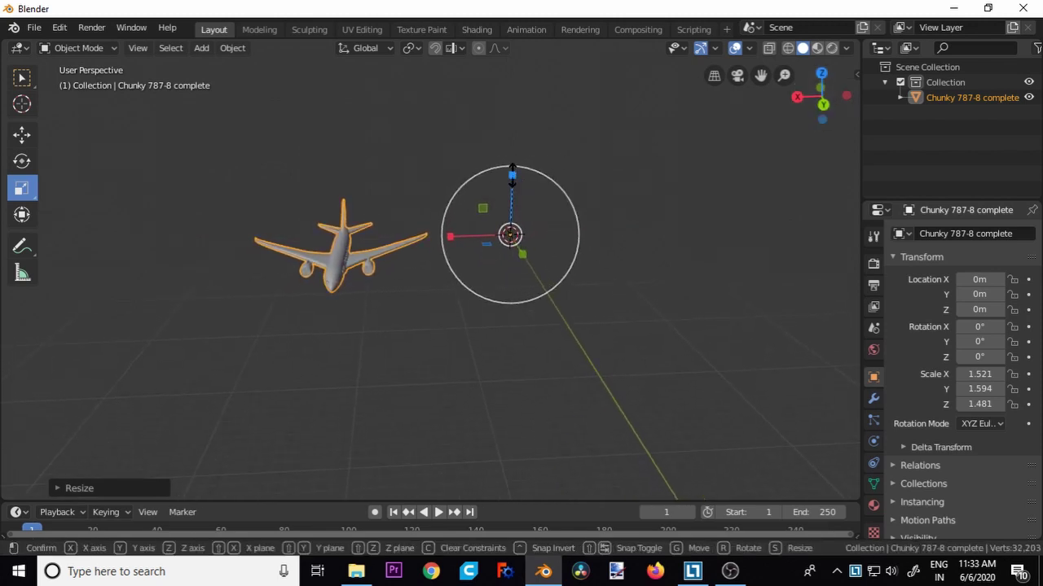
{"action": "left_click_drag", "start_coordinate": [512, 176], "coordinate": [533, 51]}
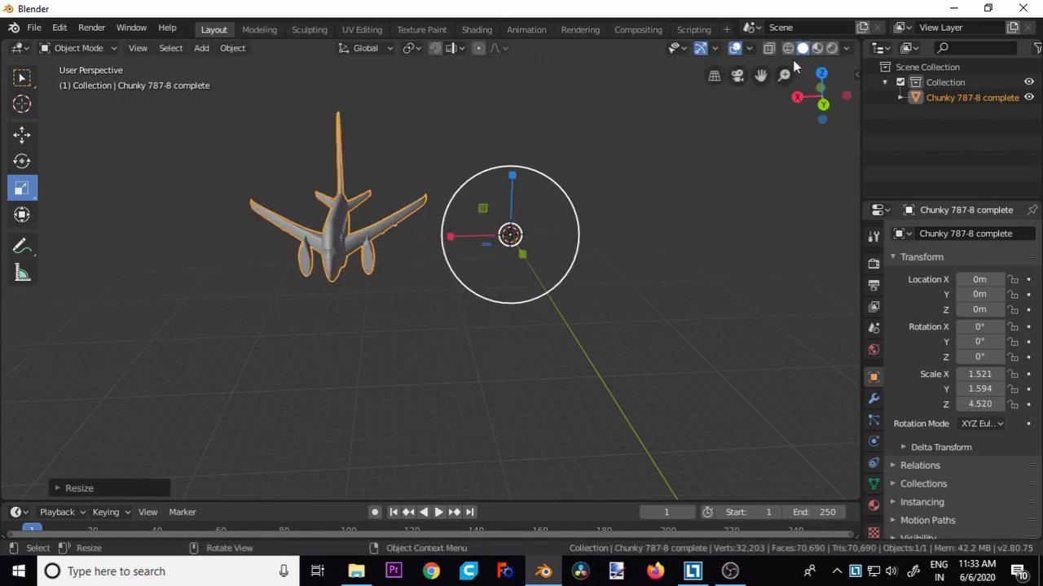
{"action": "left_click_drag", "start_coordinate": [760, 75], "coordinate": [733, 58]}
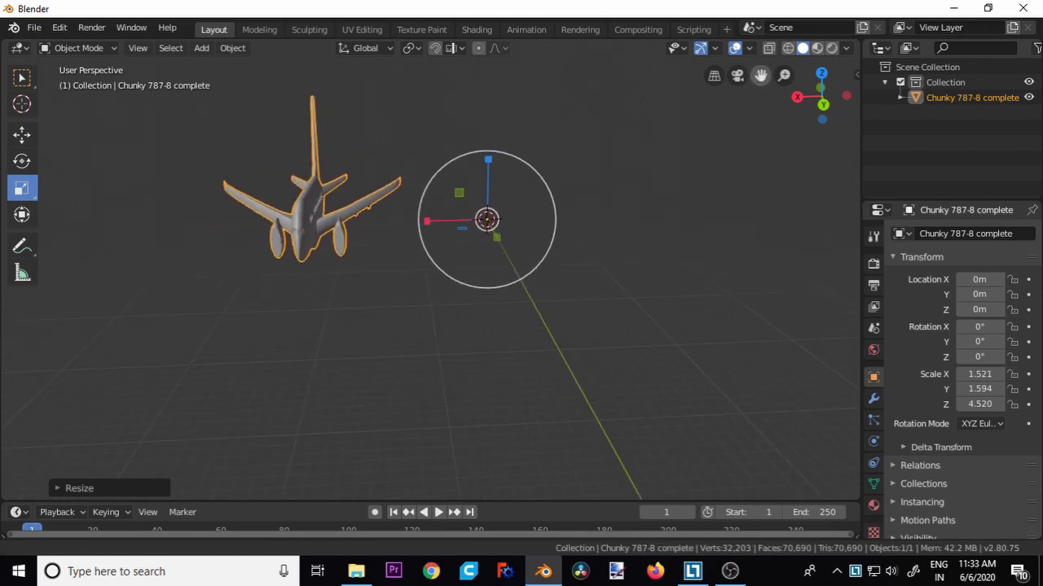
{"action": "left_click_drag", "start_coordinate": [821, 96], "coordinate": [747, 104]}
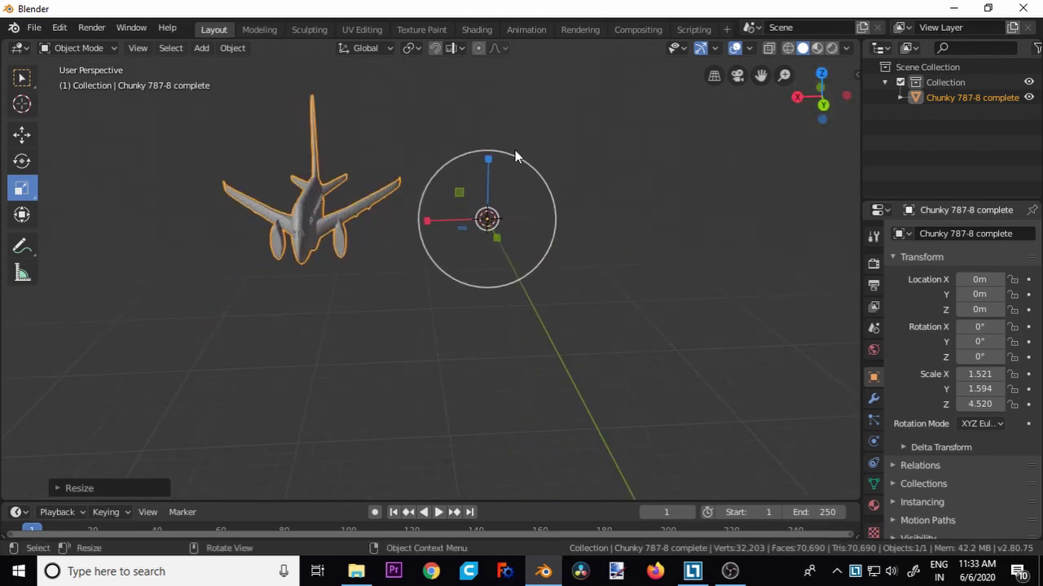
{"action": "left_click_drag", "start_coordinate": [489, 159], "coordinate": [482, 193]}
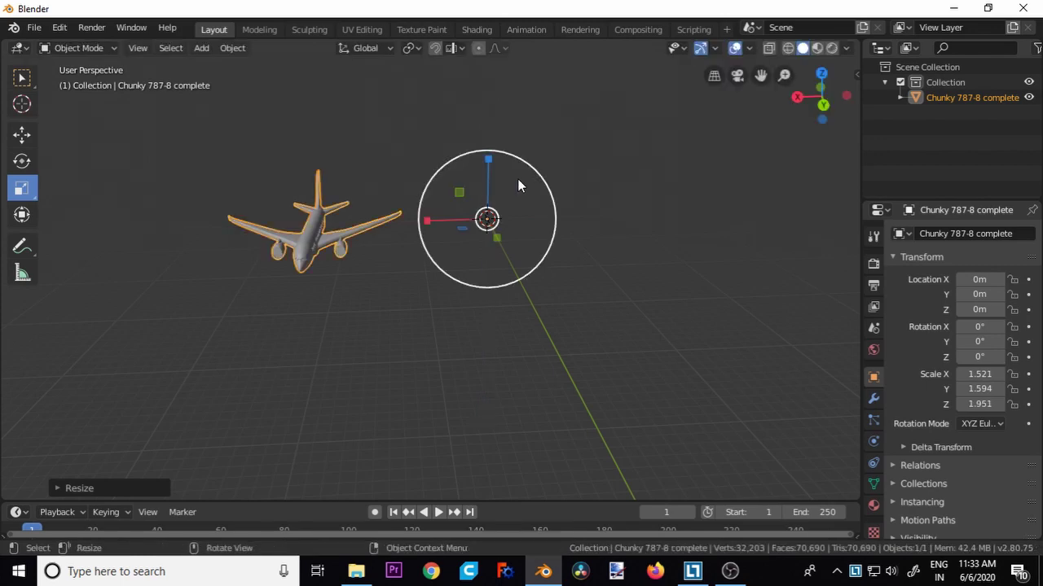
{"action": "mouse_move", "coordinate": [822, 105]}
{"action": "left_mouse_down"}
{"action": "mouse_move", "coordinate": [832, 156]}
{"action": "mouse_move", "coordinate": [822, 107]}
{"action": "left_mouse_up"}
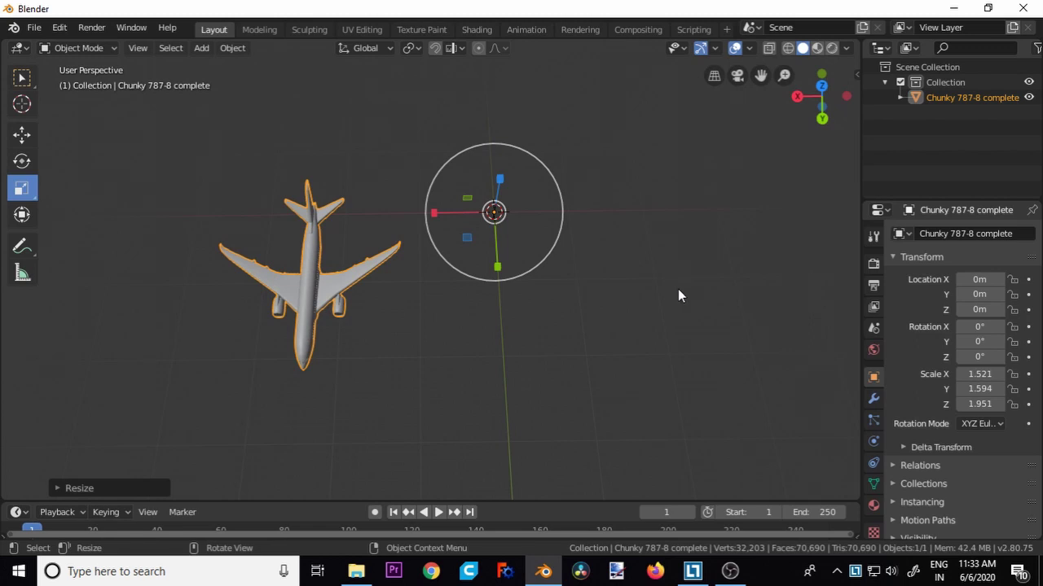
{"action": "scroll", "coordinate": [679, 290], "scroll_direction": "down", "scroll_amount": 1}
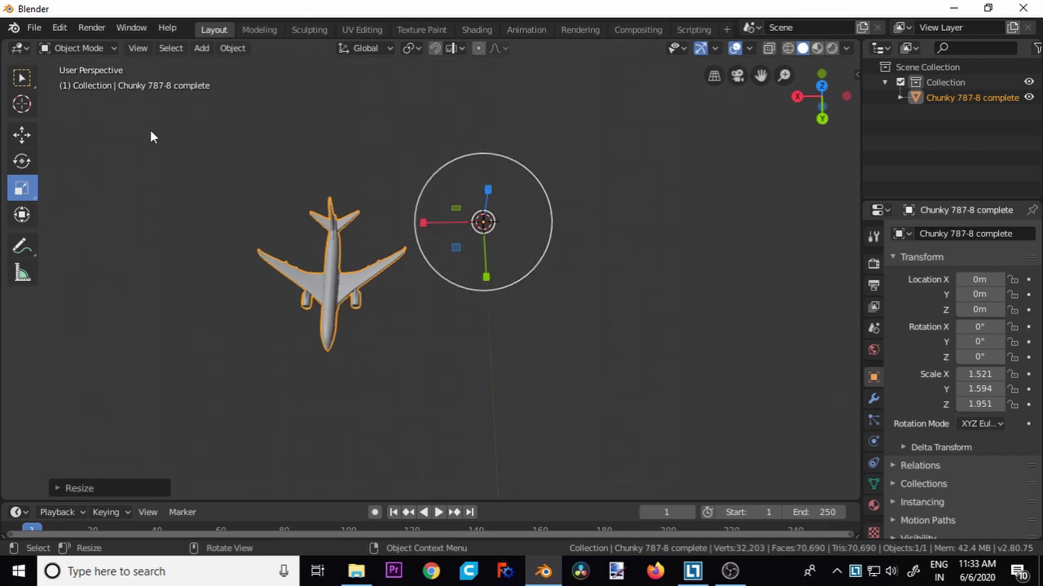
- Switch back to the Select Box tool and pan the stretched airplane into view
{"action": "left_click", "coordinate": [22, 78]}
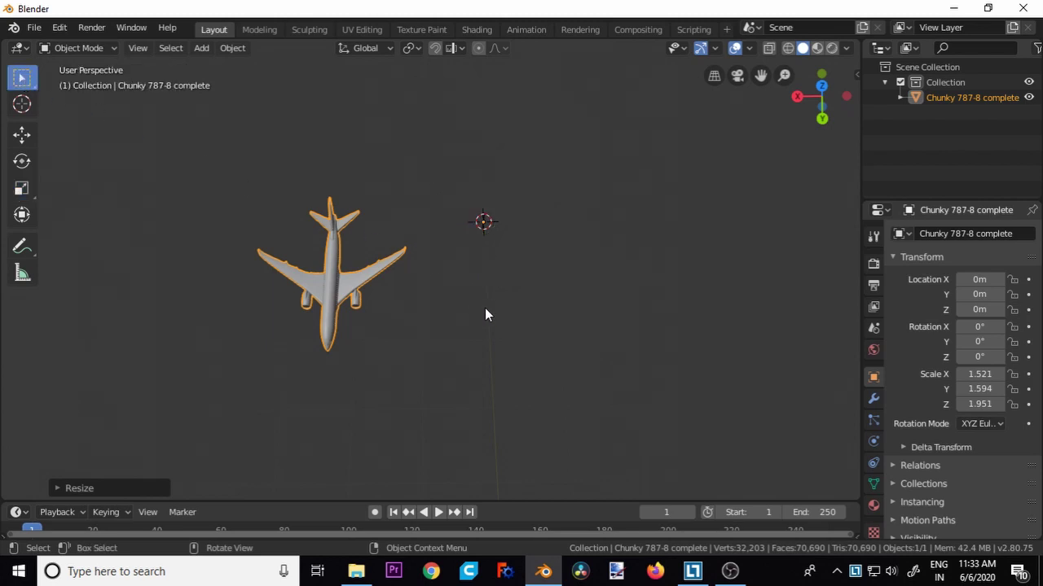
{"action": "left_click_drag", "start_coordinate": [759, 74], "coordinate": [872, 53]}
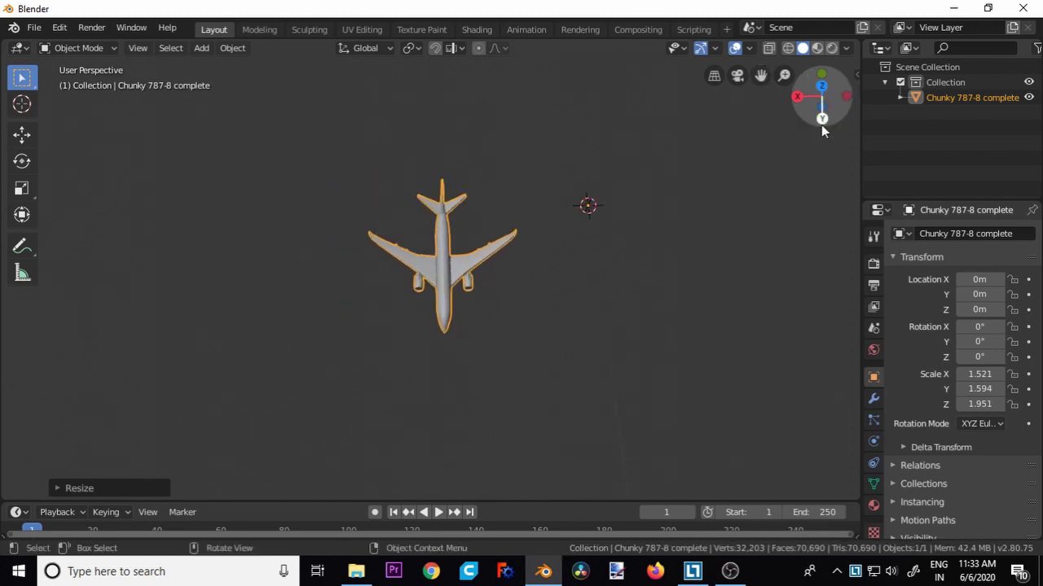